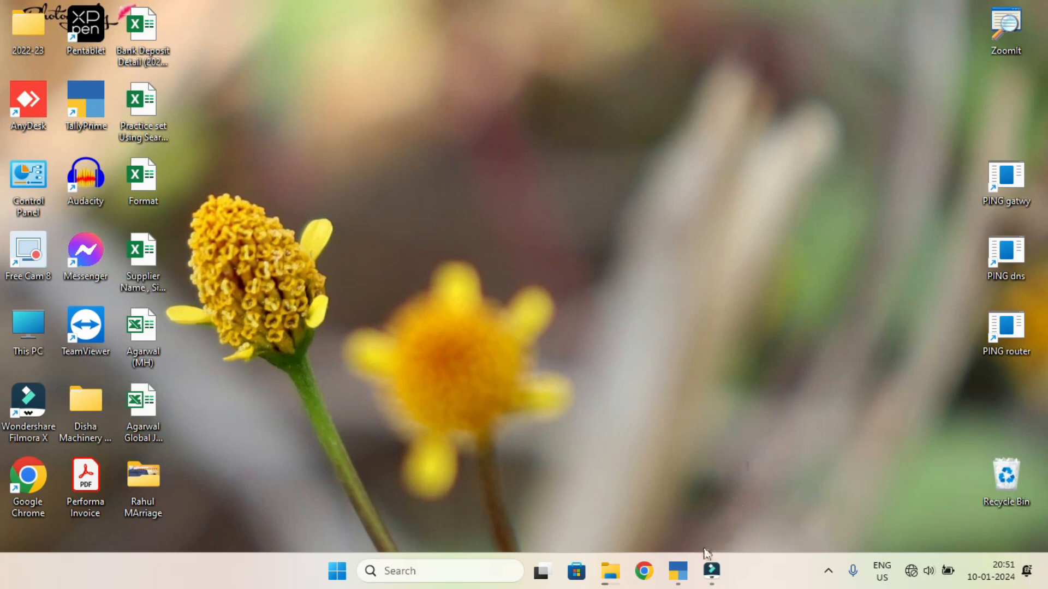
Switch to TallyPrime and open the Dashboard for Disha Machinery & Equipments.
click(678, 571)
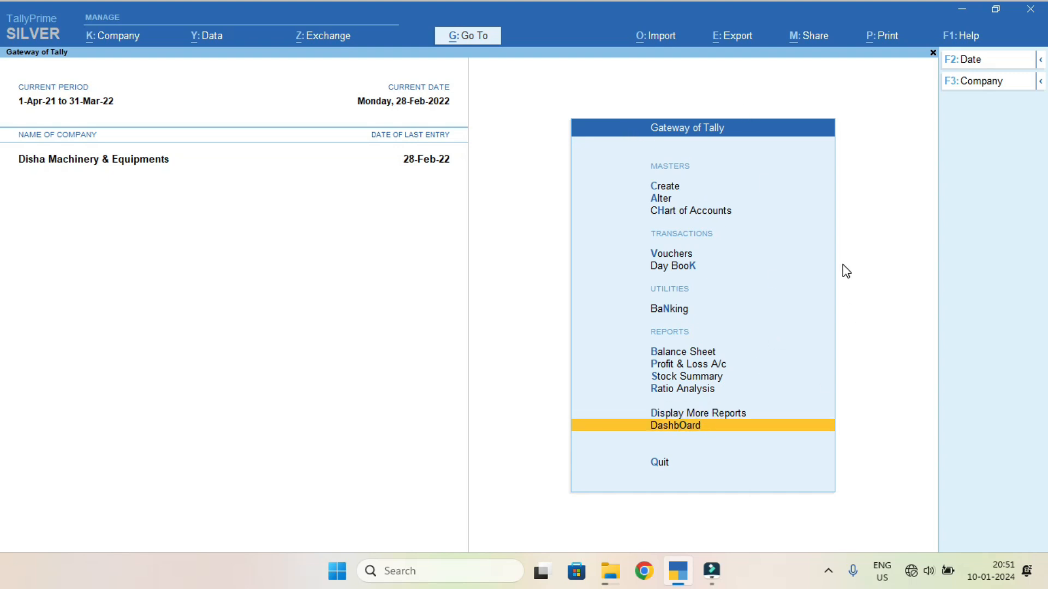
key(Return)
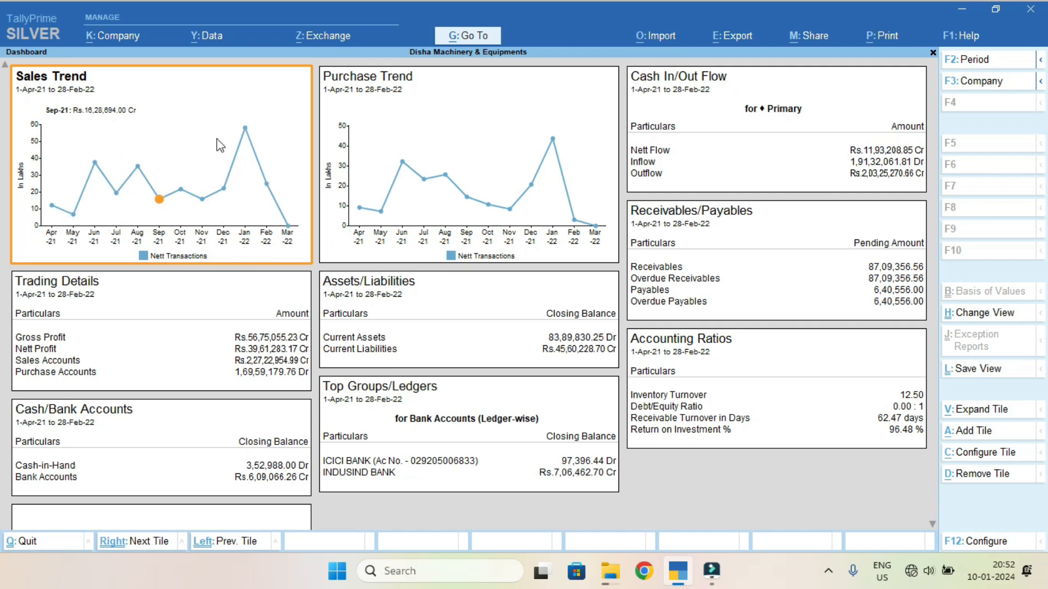
Configure the Sales Trend tile to use the Bar graph type, keeping Monthly periodicity and Graph Only display.
click(985, 458)
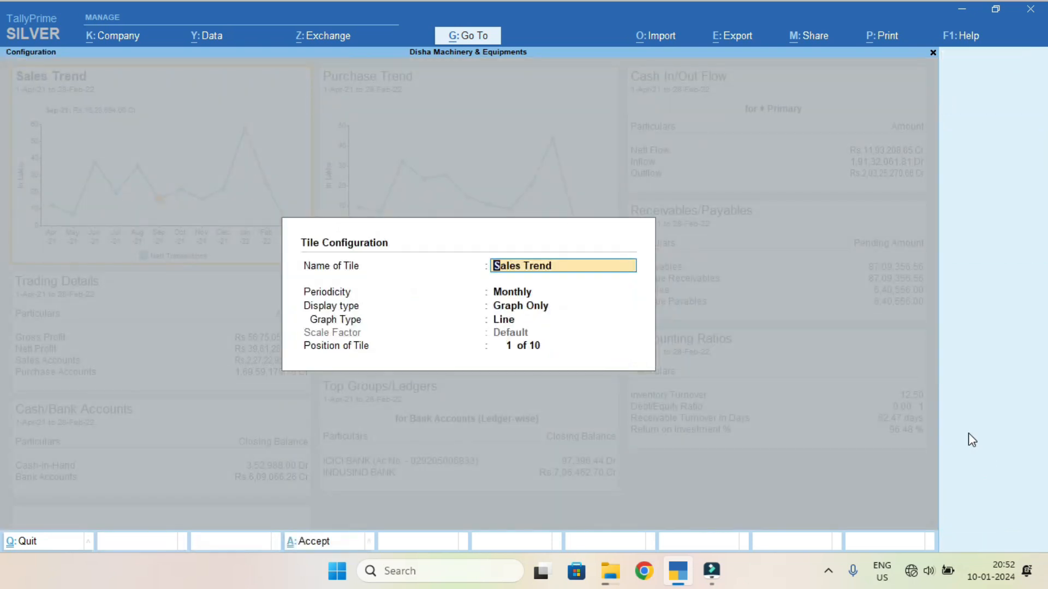
key(Return)
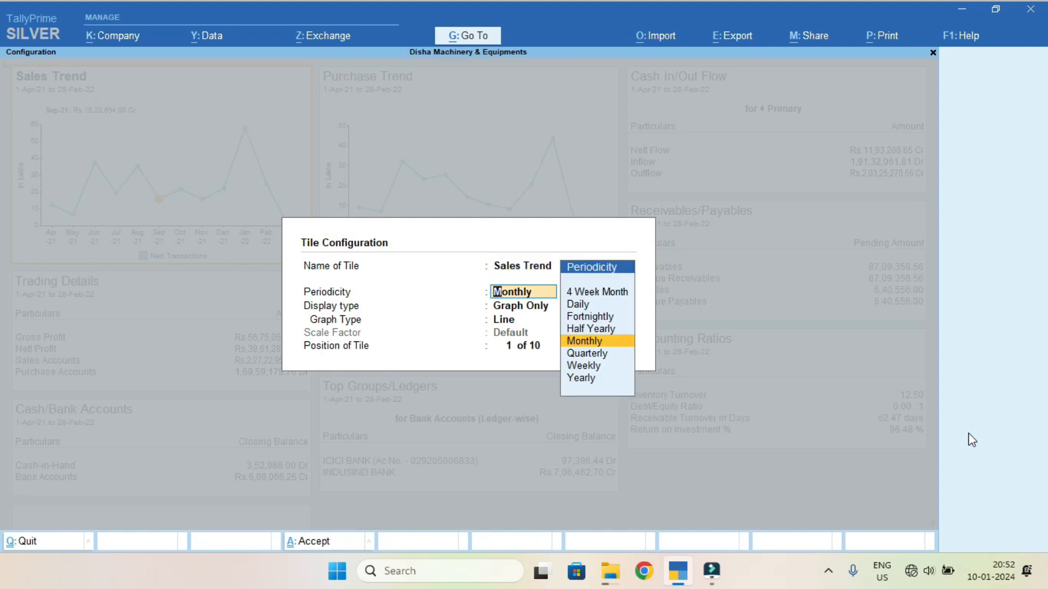
key(Return)
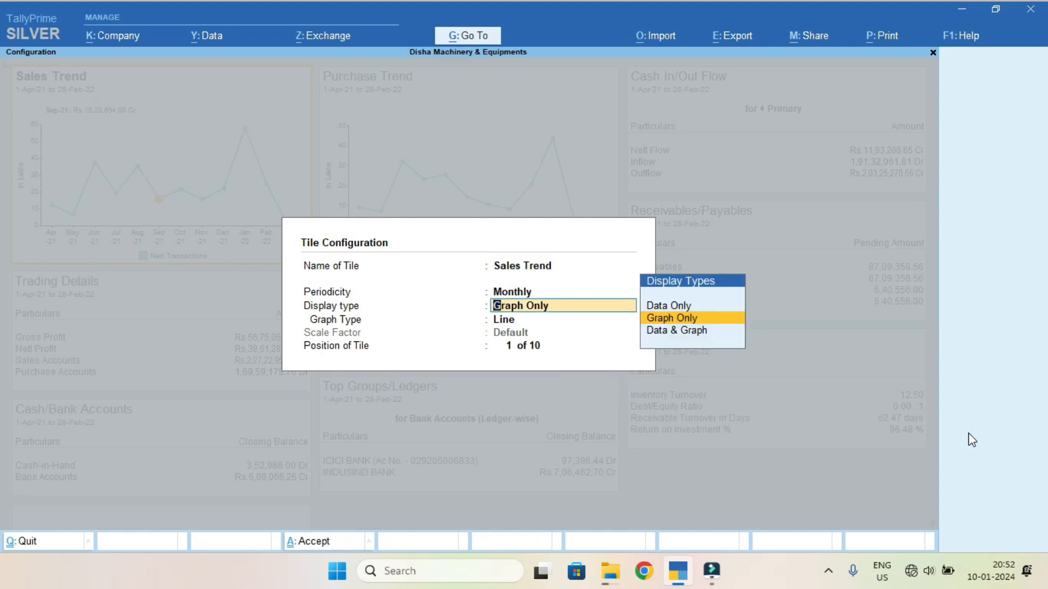
key(Return)
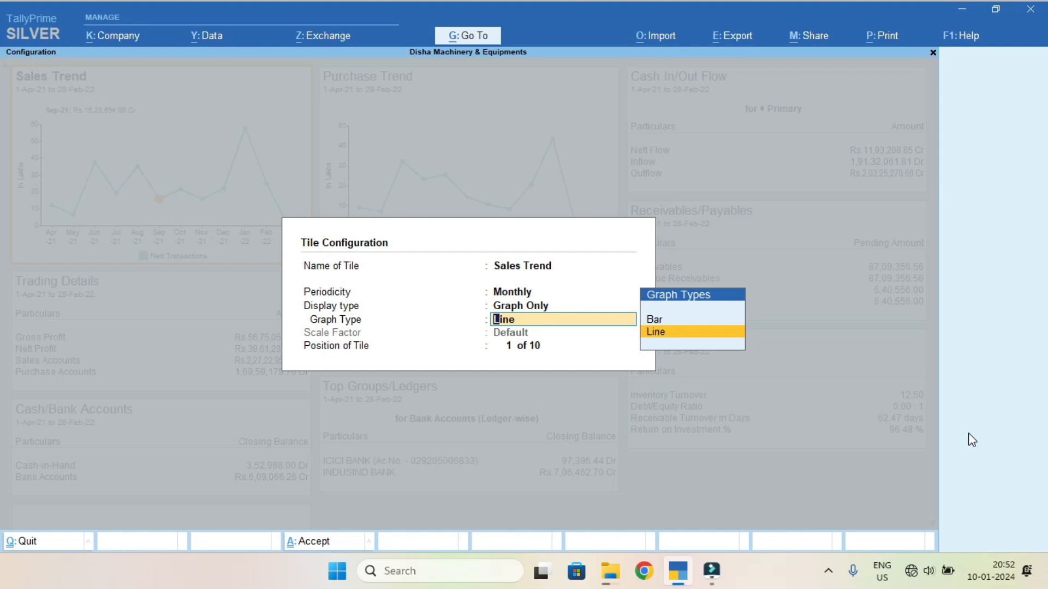
key(Up)
key(Return)
key(Return)
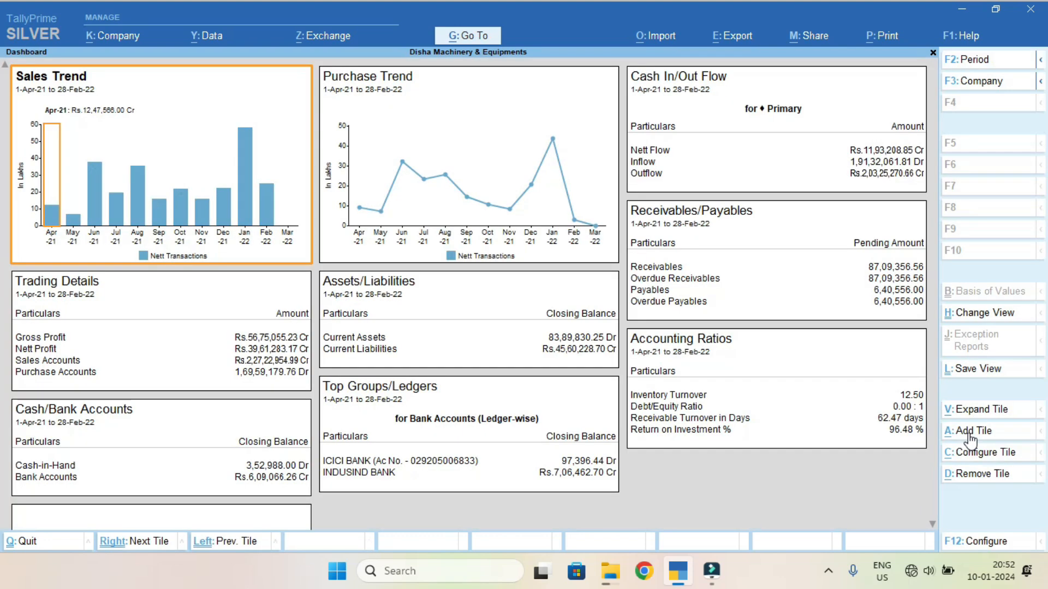
Examine the monthly sales figures in the Sales Trend bar graph, from April 2021 through January 2022.
key(Right)
key(Right)
key(Right)
key(Right)
key(Right)
key(Right)
key(Right)
key(Right)
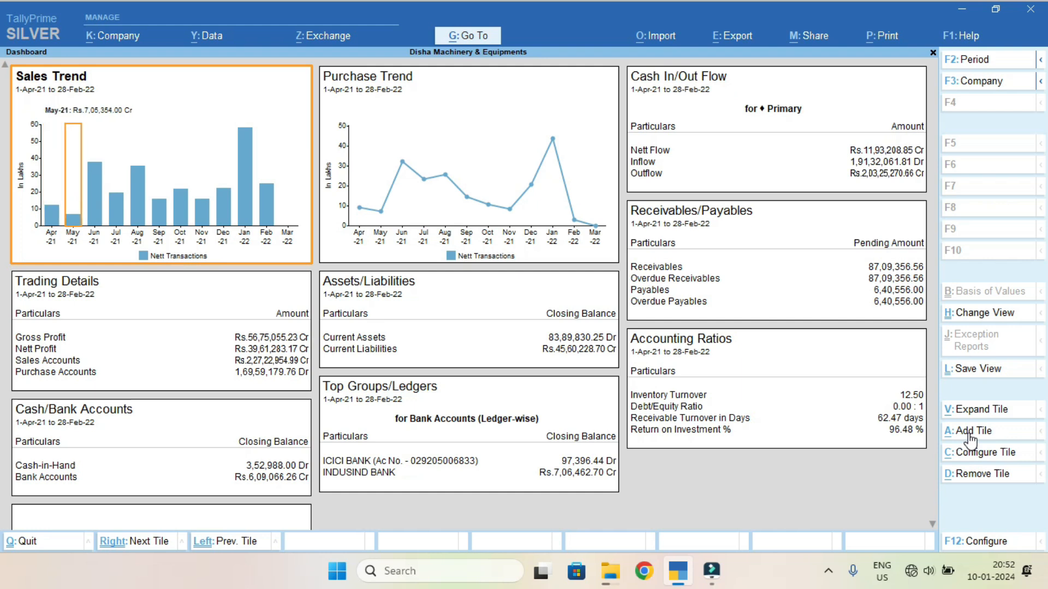
key(Right)
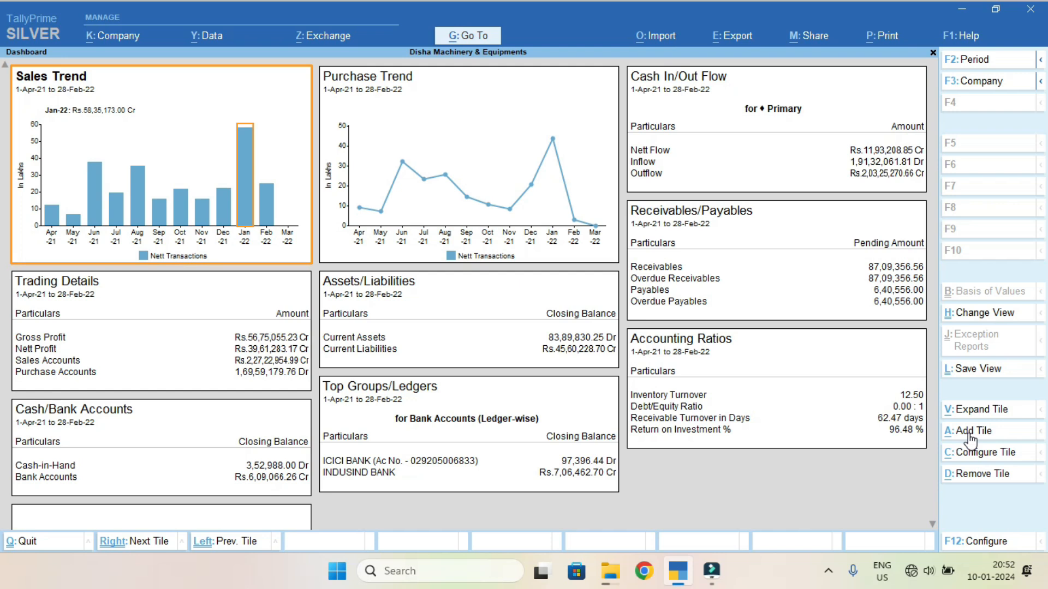
View the May 2021 sales vouchers behind the Sales Trend graph's bar and return to the dashboard.
key(Left)
key(Left)
key(Left)
key(Left)
key(Left)
key(Left)
key(Left)
key(Left)
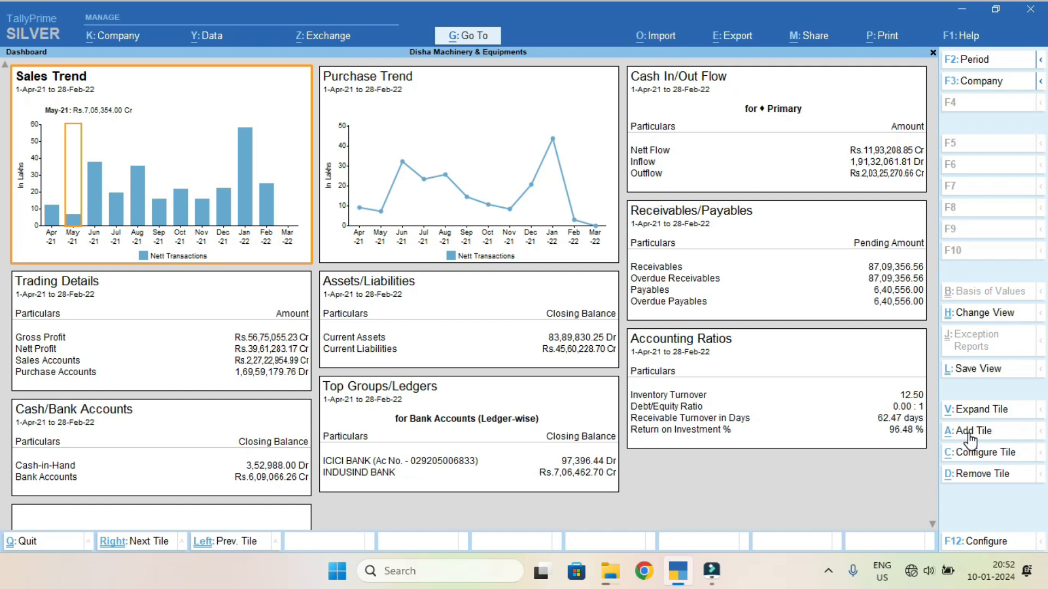
key(Return)
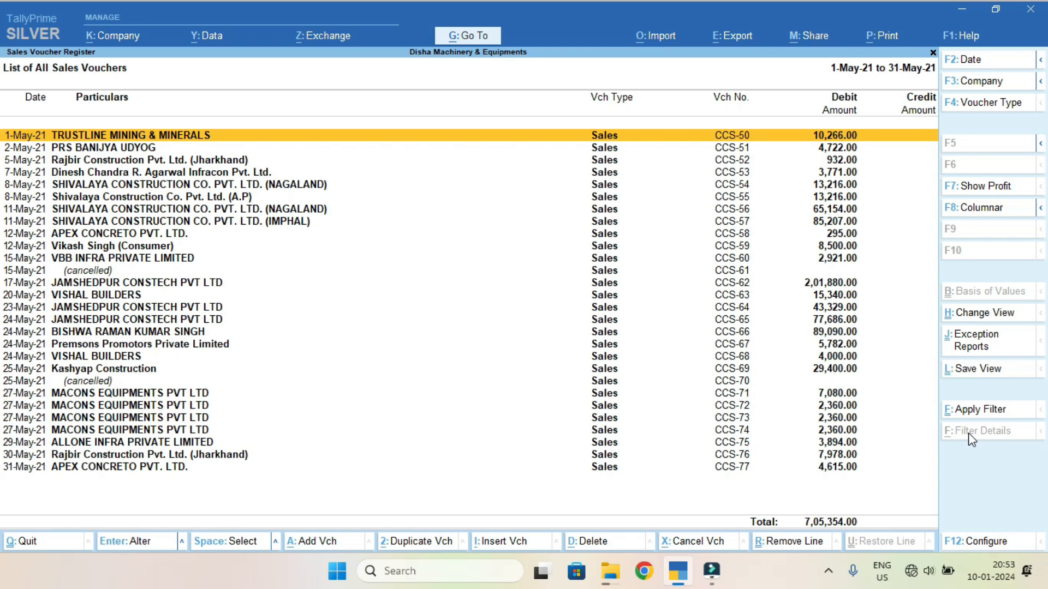
key(Escape)
View the January 2022 sales vouchers behind the Sales Trend graph's bar and return to the dashboard.
key(Right)
key(Right)
key(Right)
key(Right)
key(Right)
key(Right)
key(Right)
key(Right)
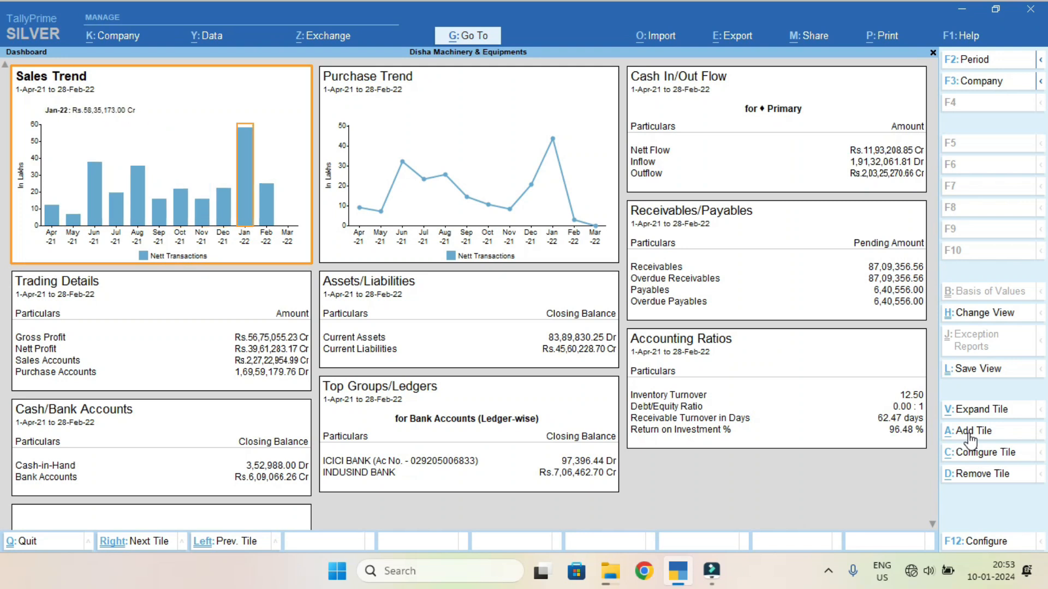
key(Return)
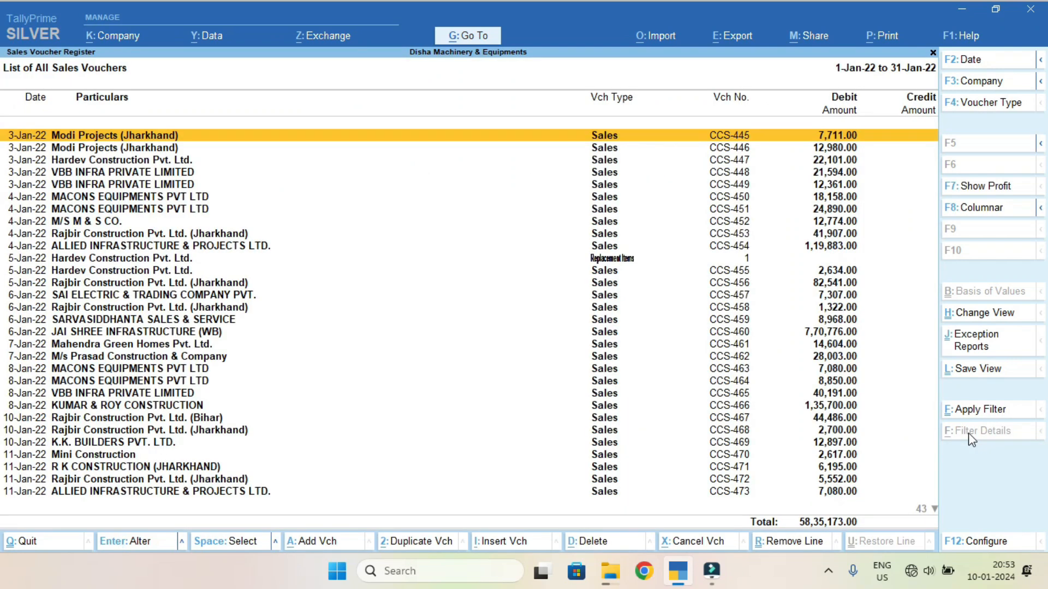
key(Escape)
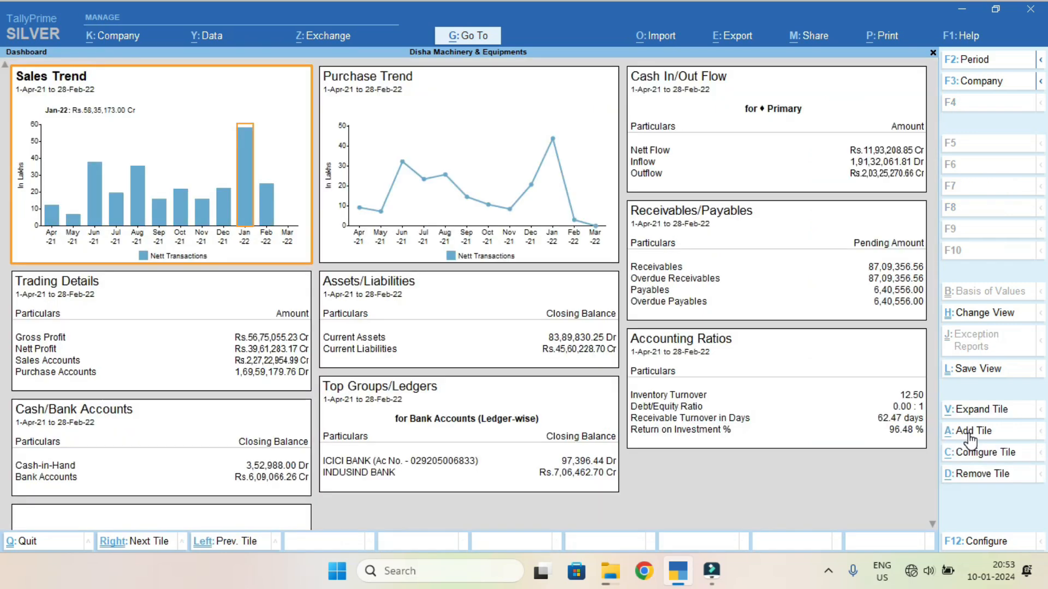
View the January 2022 purchase vouchers from the Purchase Trend graph and return to the dashboard.
key(Right)
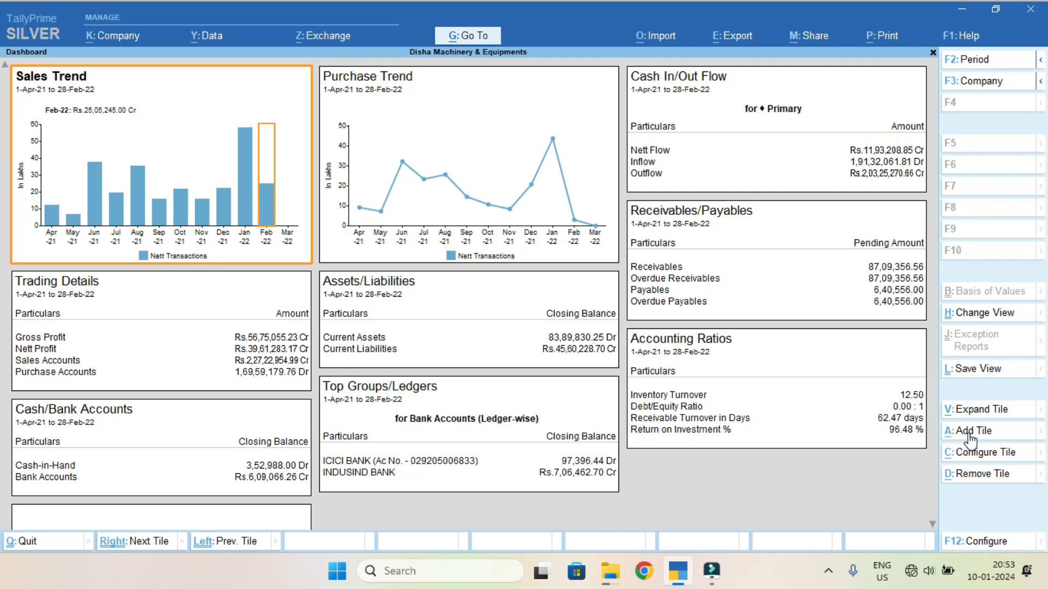
key(Right)
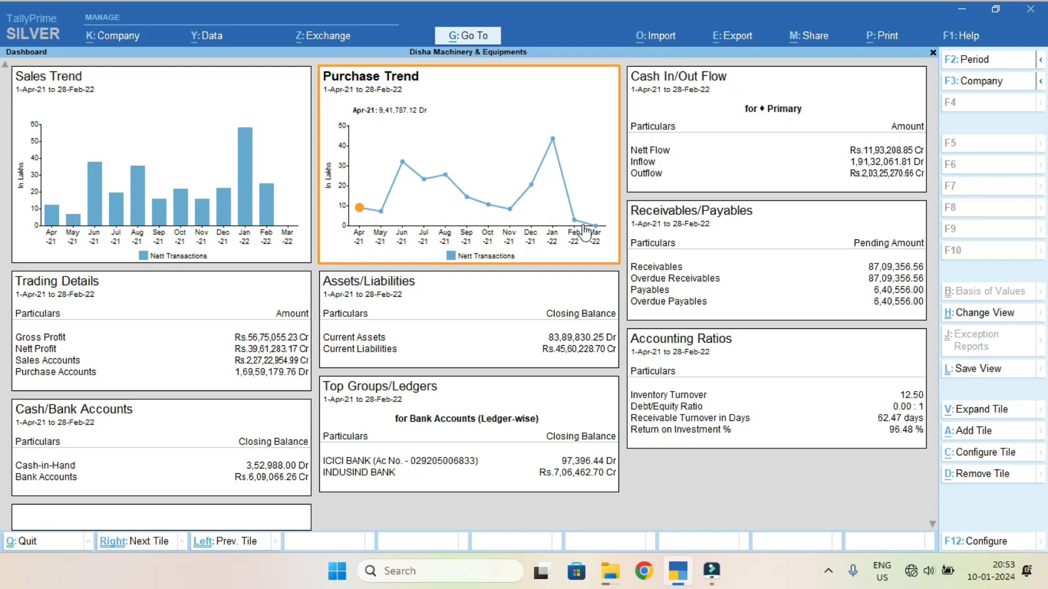
click(554, 138)
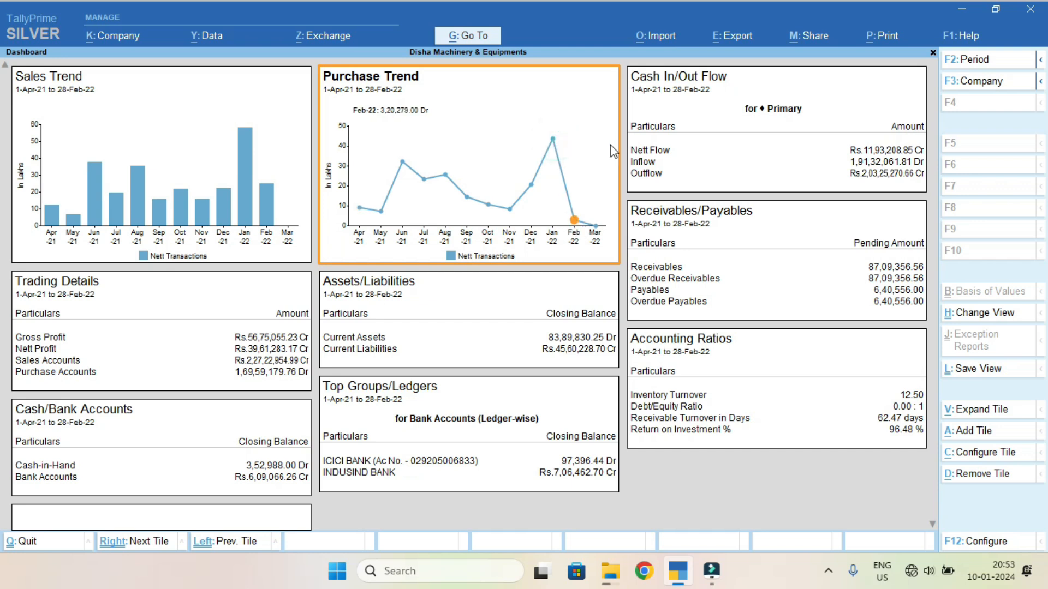
key(Up)
click(610, 145)
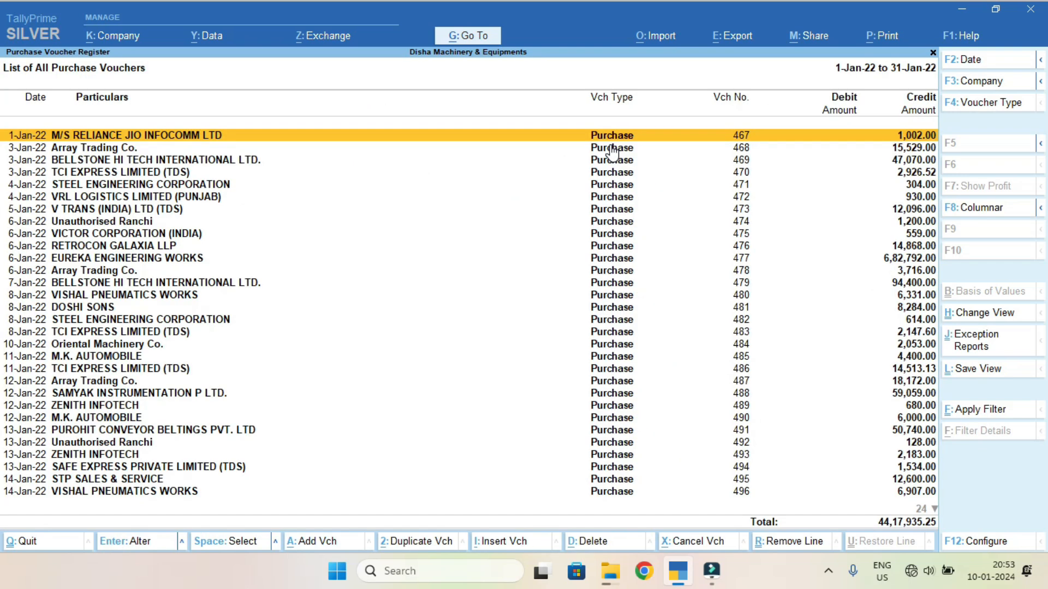
key(Escape)
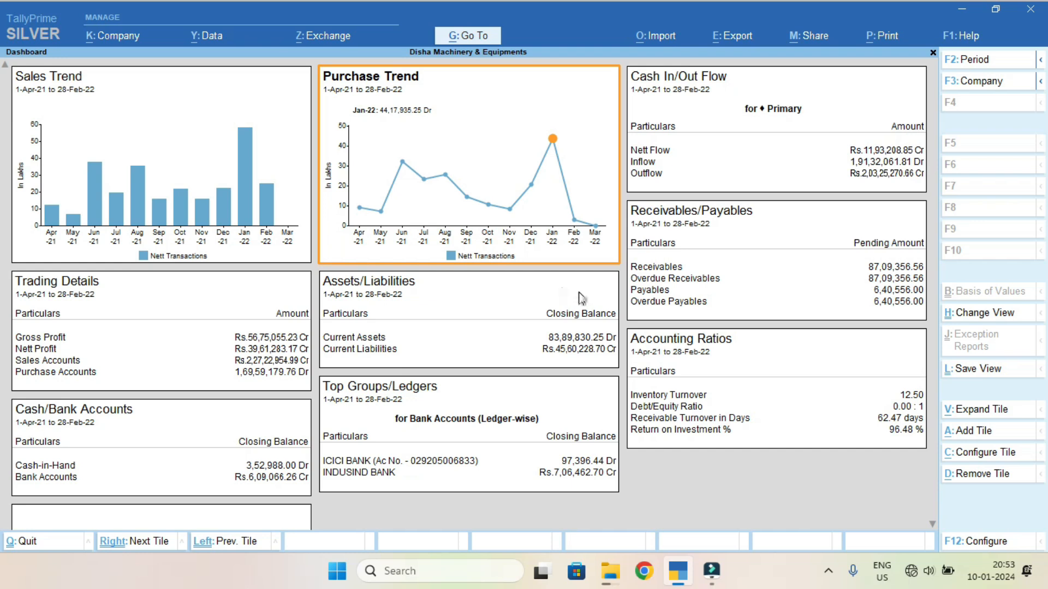
Set the Purchase Trend tile's periodicity to Quarterly and accept the tile configuration.
click(958, 454)
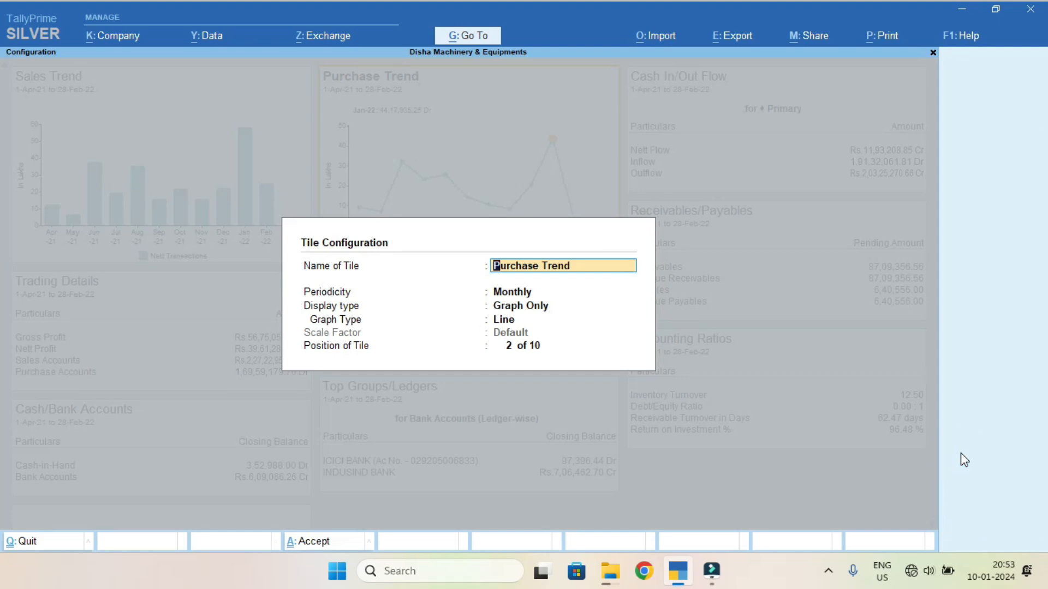
key(Return)
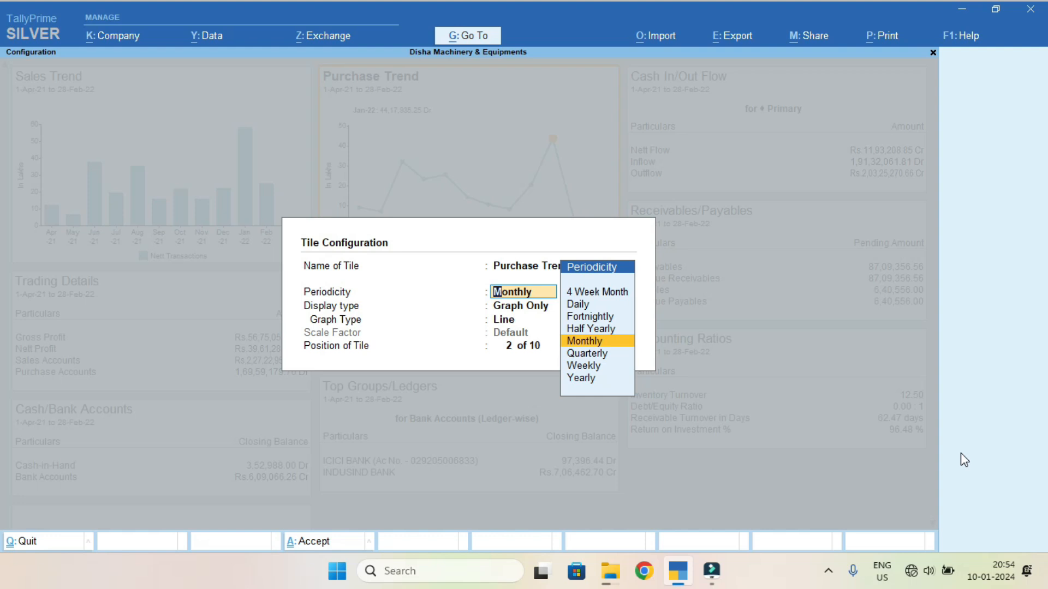
key(Down)
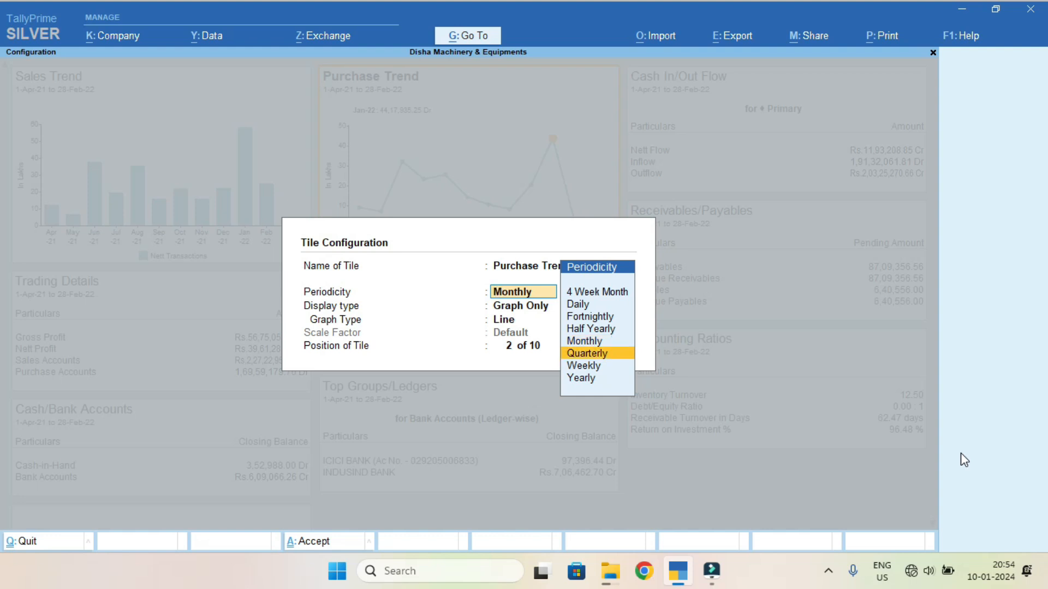
key(Return)
key(ctrl+a)
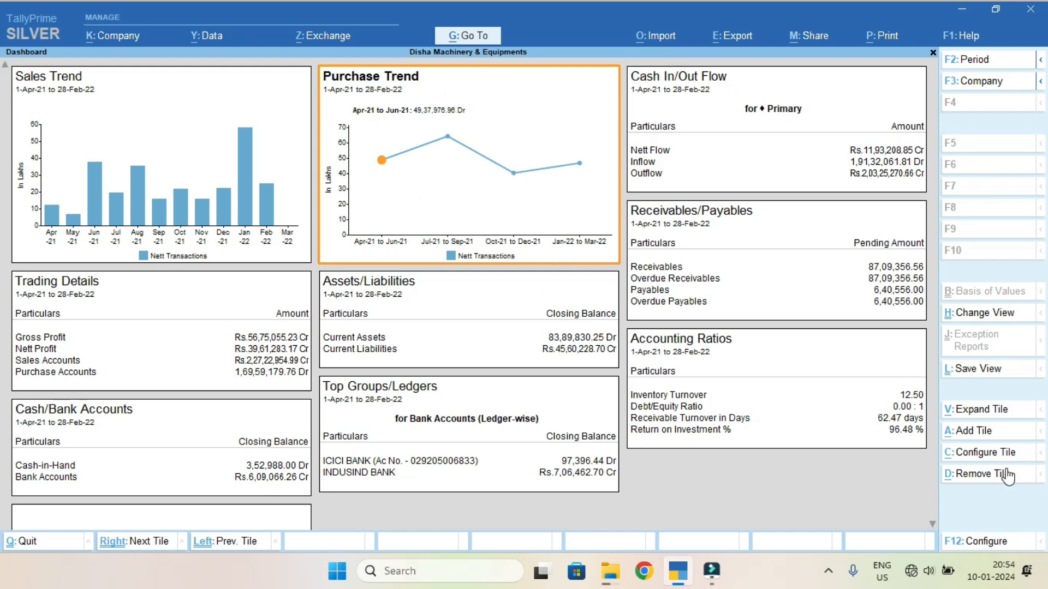
Change the Cash In/Out Flow tile's period to 1-Apr-22 to 31-Mar-23.
click(701, 116)
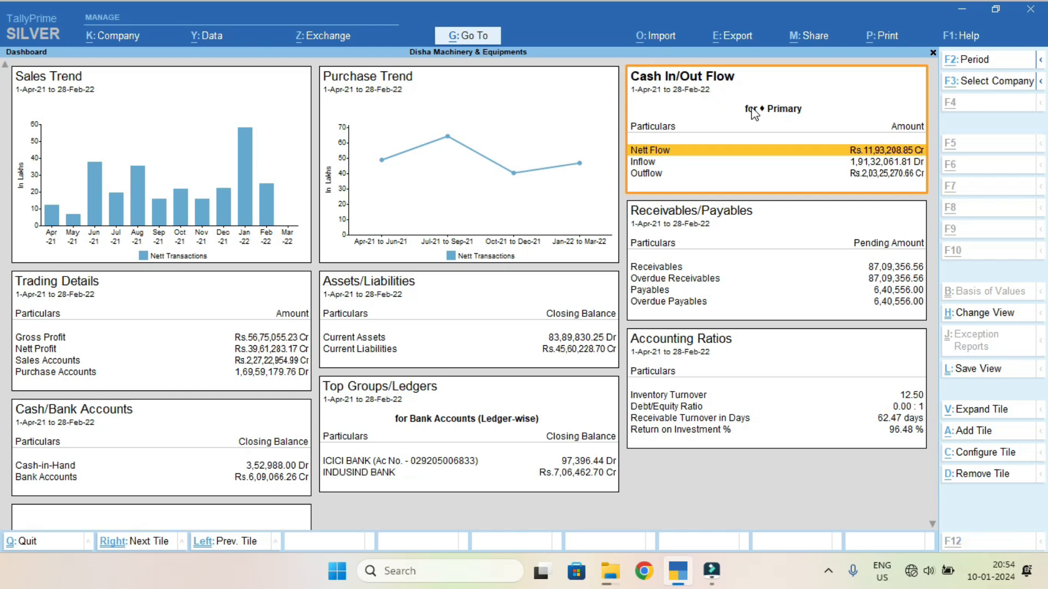
key(alt+F2)
text(01.4.22)
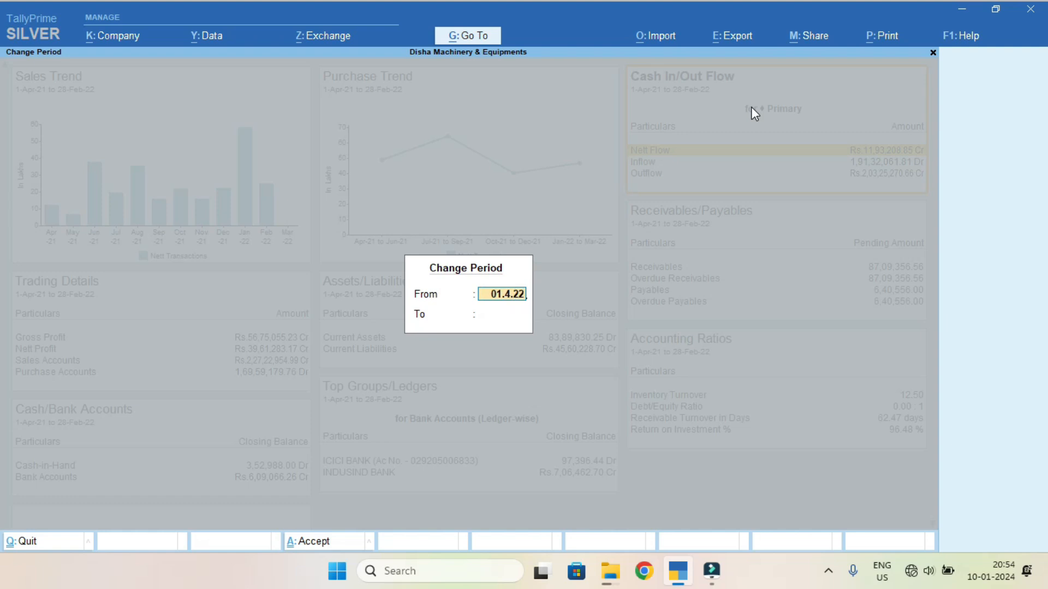
key(Return)
text(31.3.23)
key(Return)
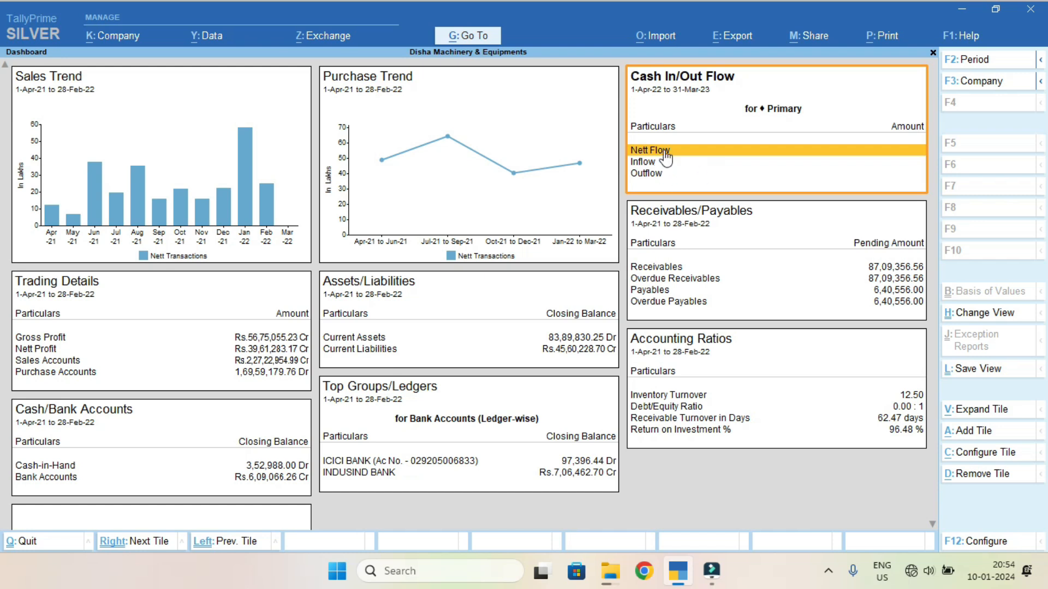
Examine the entries in the Trading Details, Assets/Liabilities and Receivables/Payables tiles.
click(93, 323)
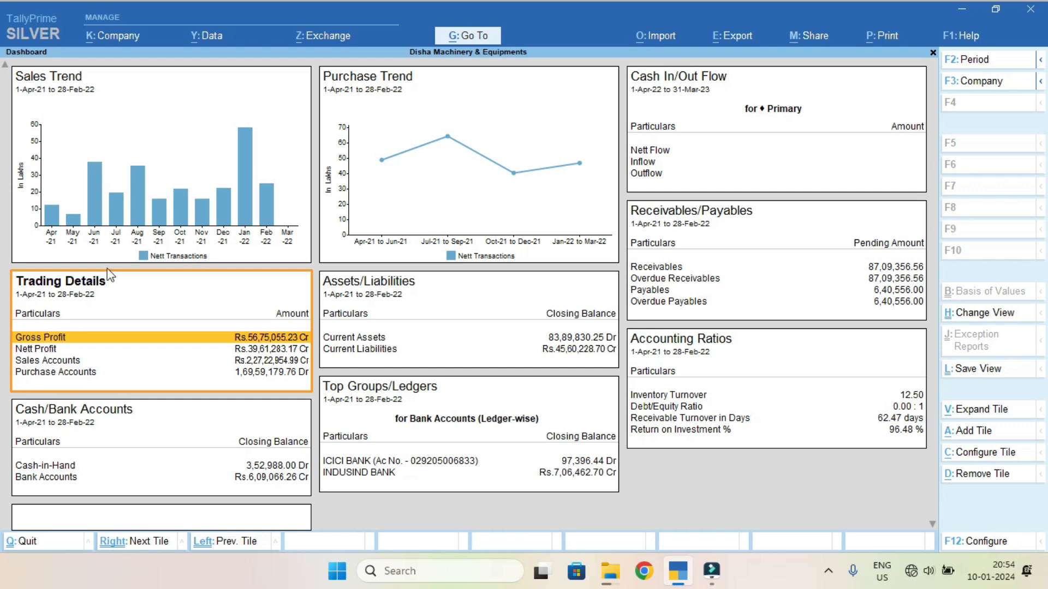
key(Down)
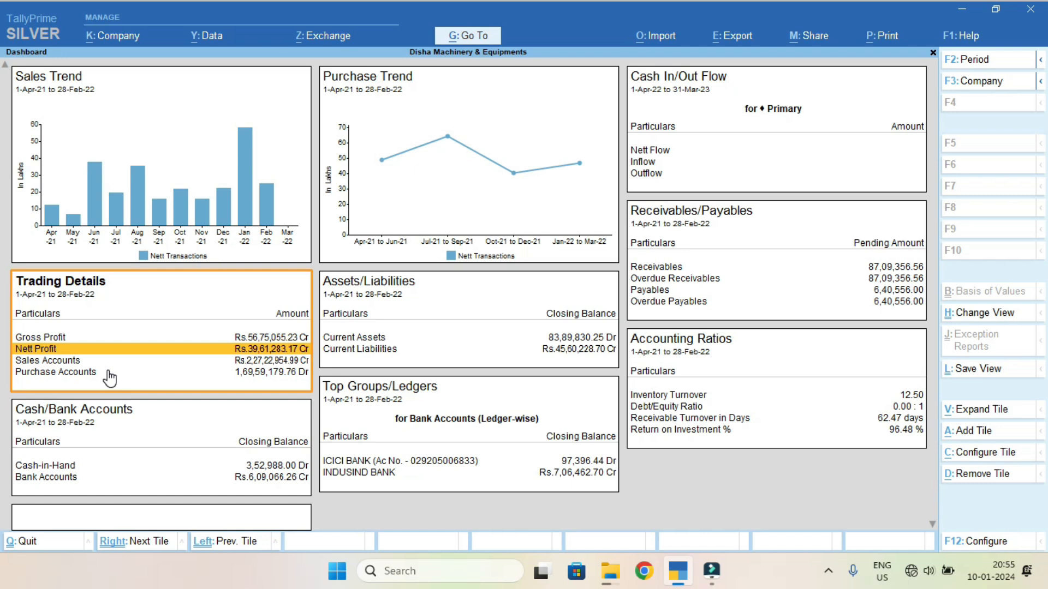
key(Right)
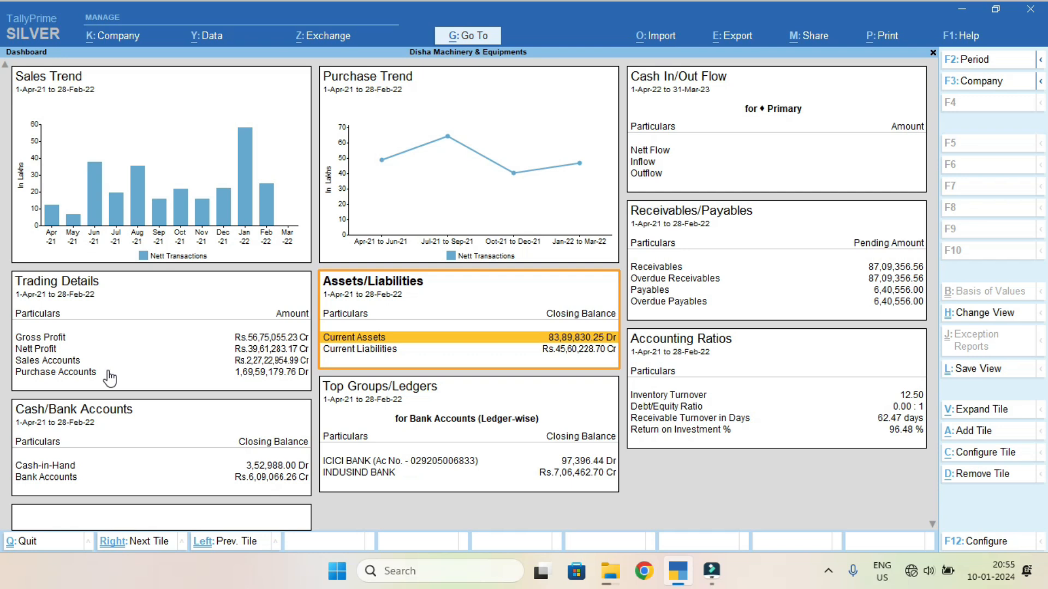
key(Down)
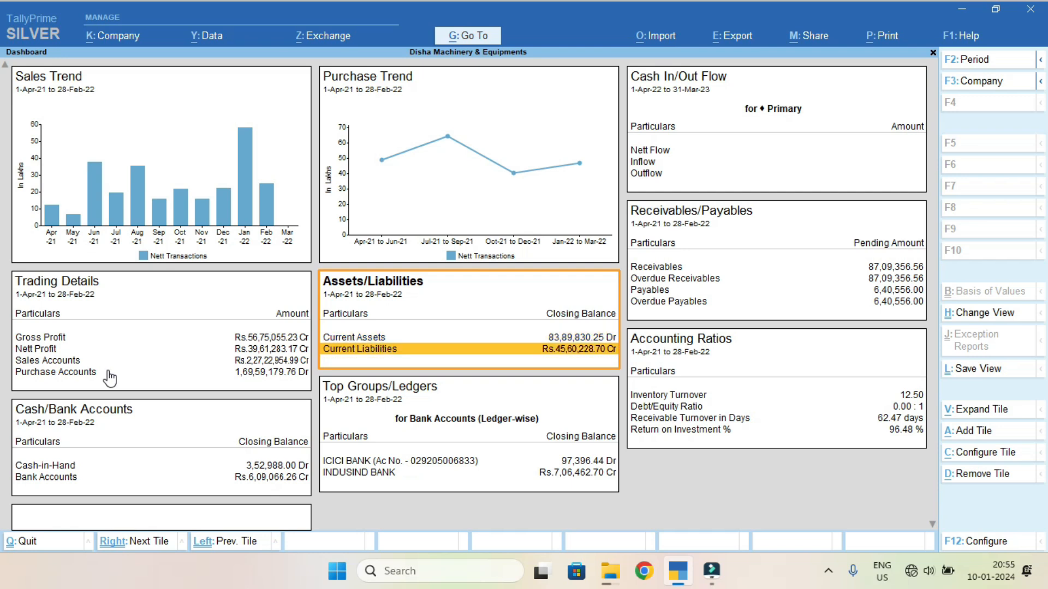
key(Right)
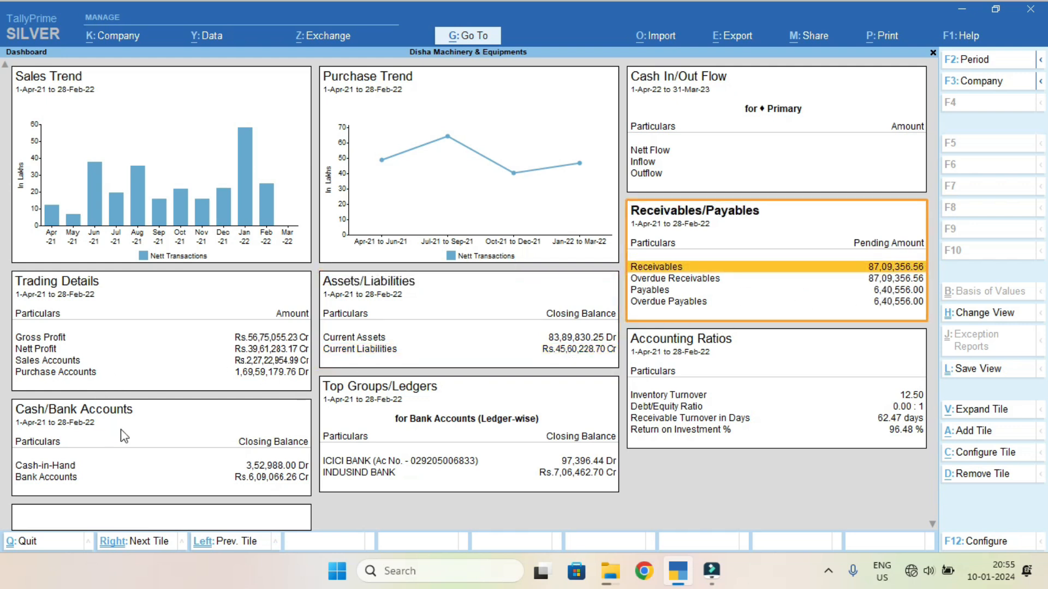
key(Down)
key(Down)
key(Down)
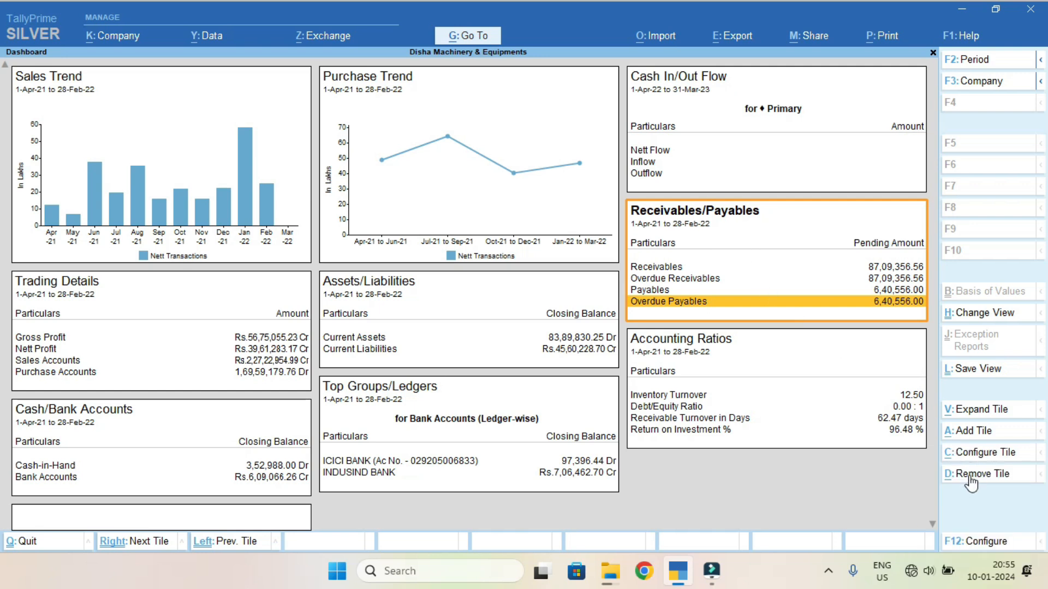
Remove the Receivables/Payables tile from the dashboard and select the Accounting Ratios tile.
click(969, 473)
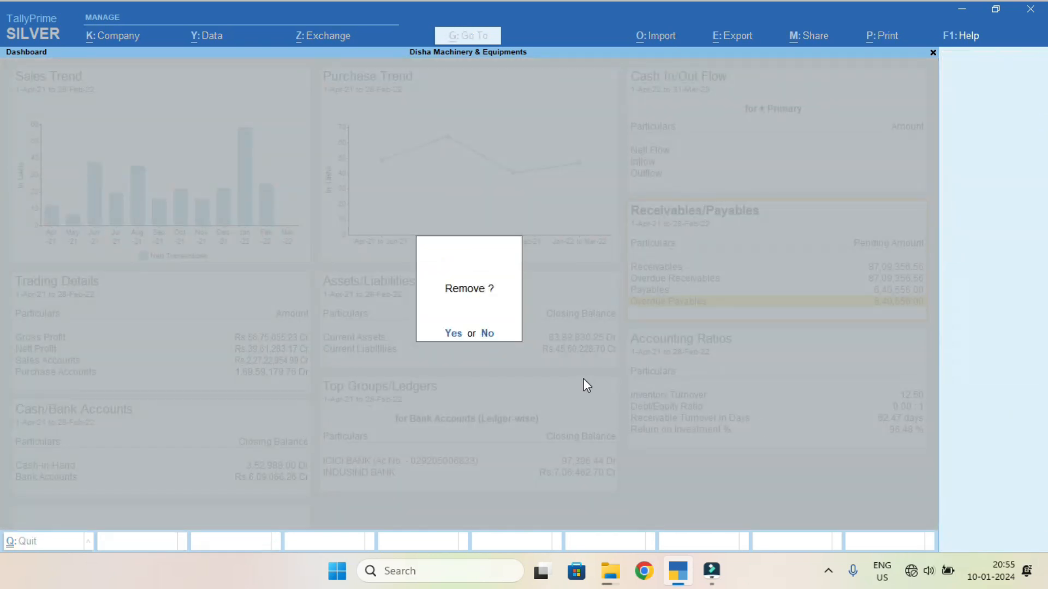
key(y)
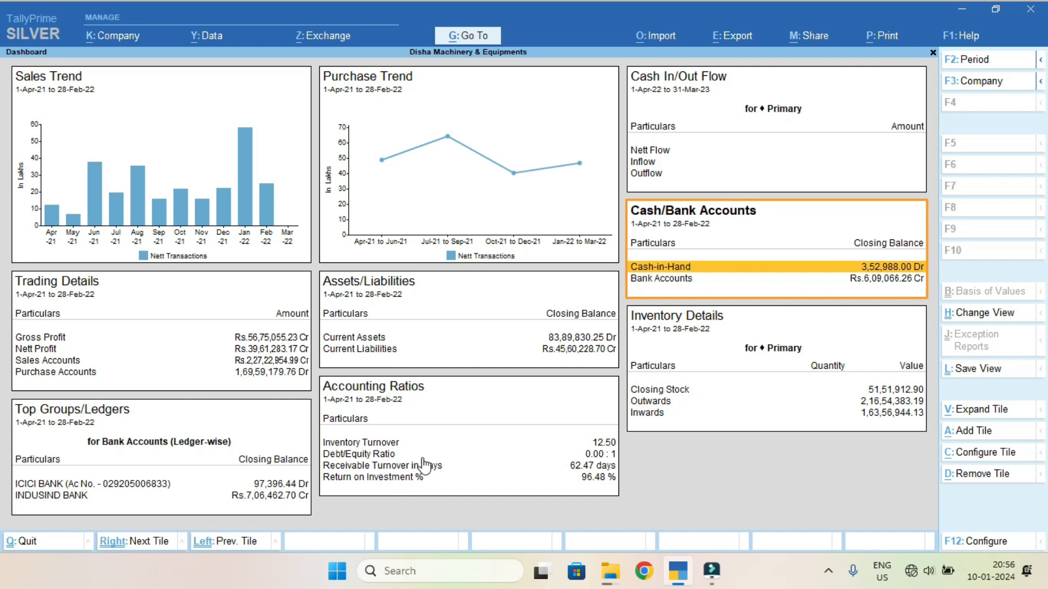
click(407, 448)
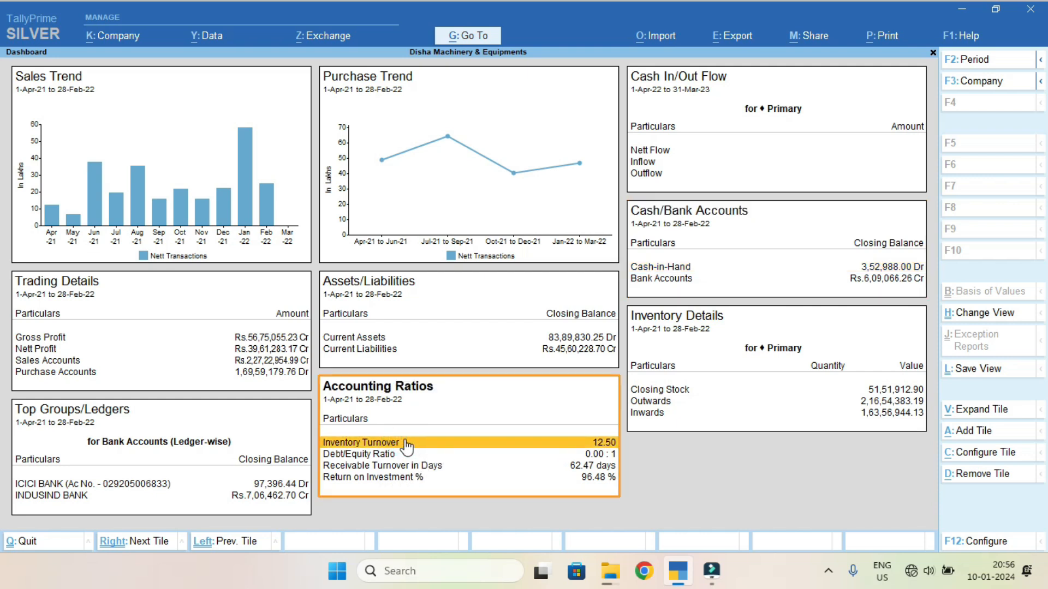
Remove the Accounting Ratios tile from the dashboard and add it back from the list of accounting tiles.
key(alt+d)
key(y)
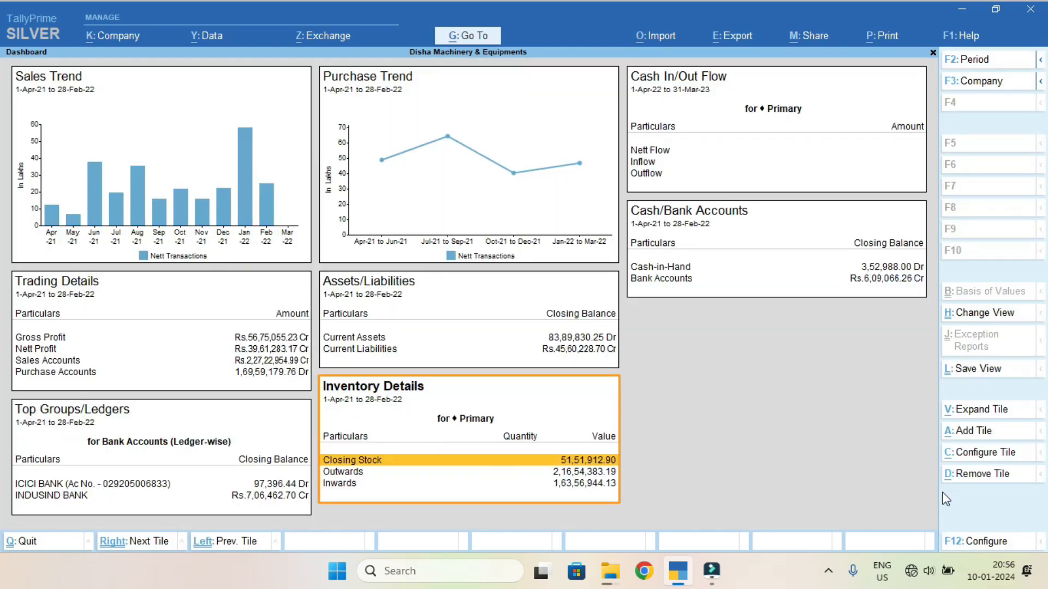
click(968, 434)
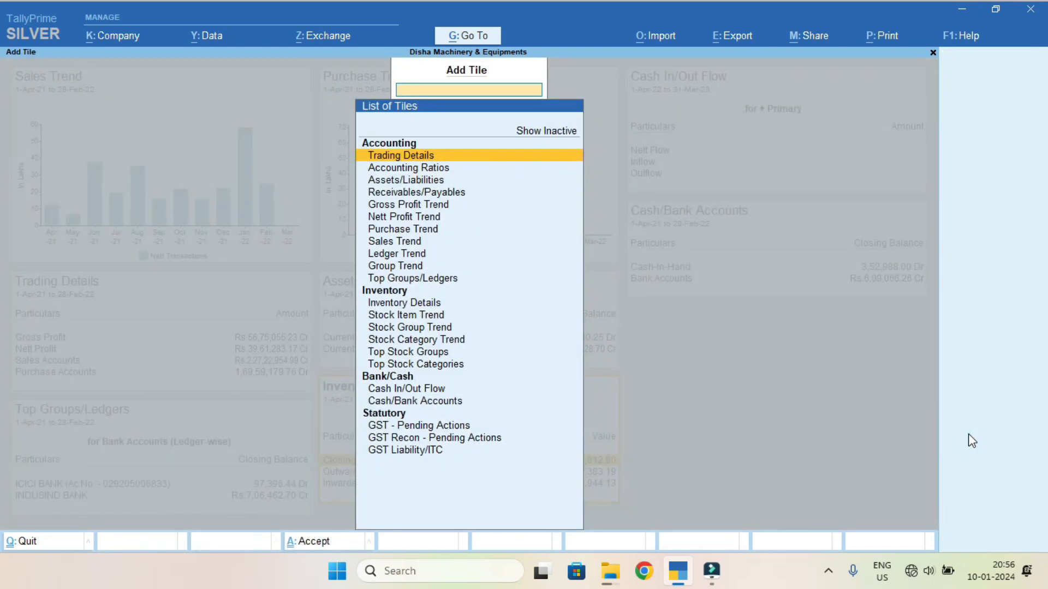
key(Down)
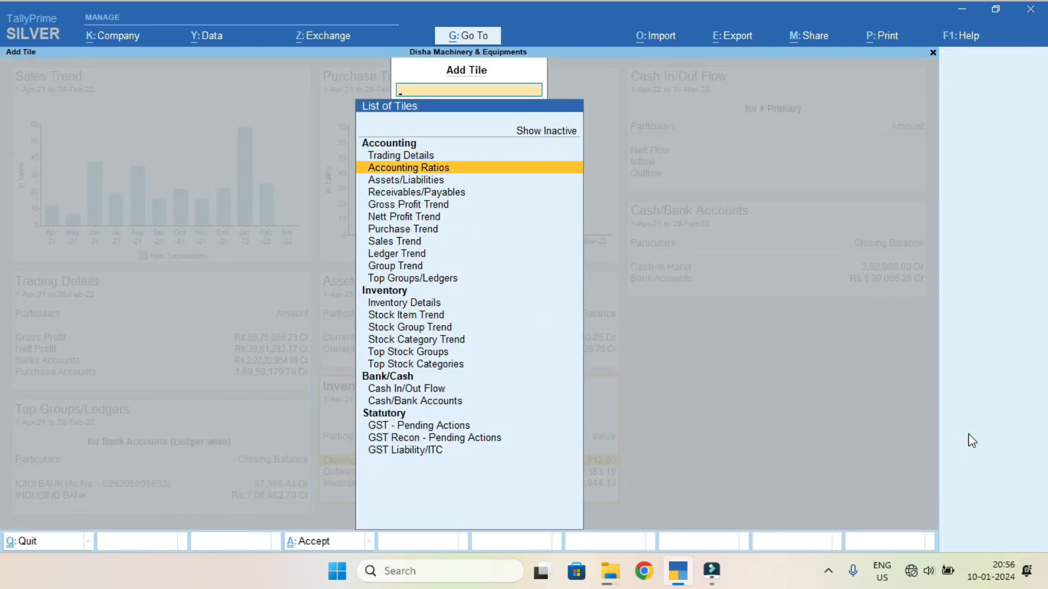
key(Return)
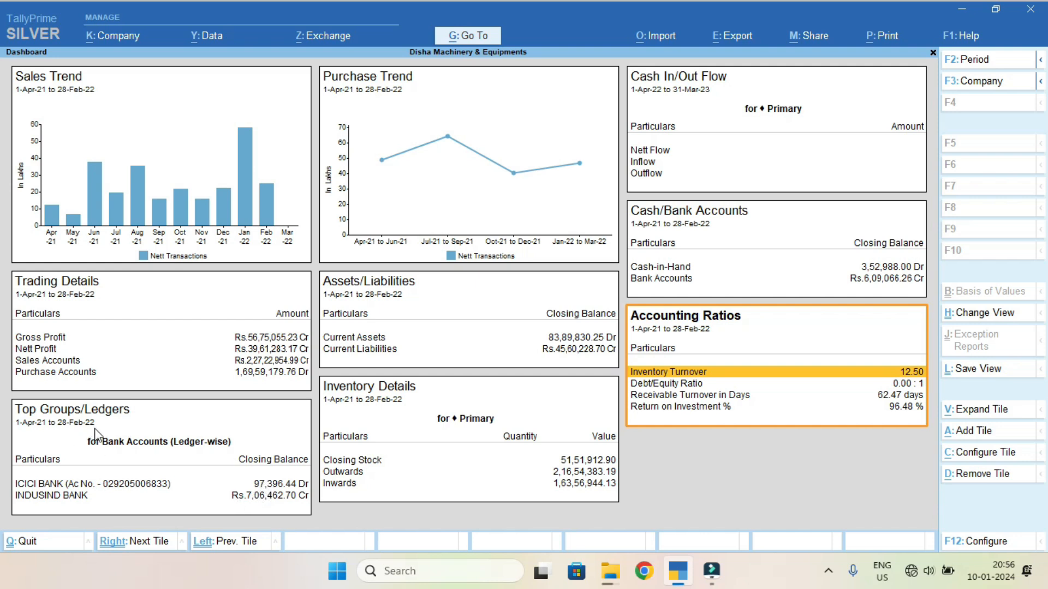
Examine the closing balances of Bank Accounts and Cash-in-Hand in the Cash/Bank Accounts tile.
click(694, 244)
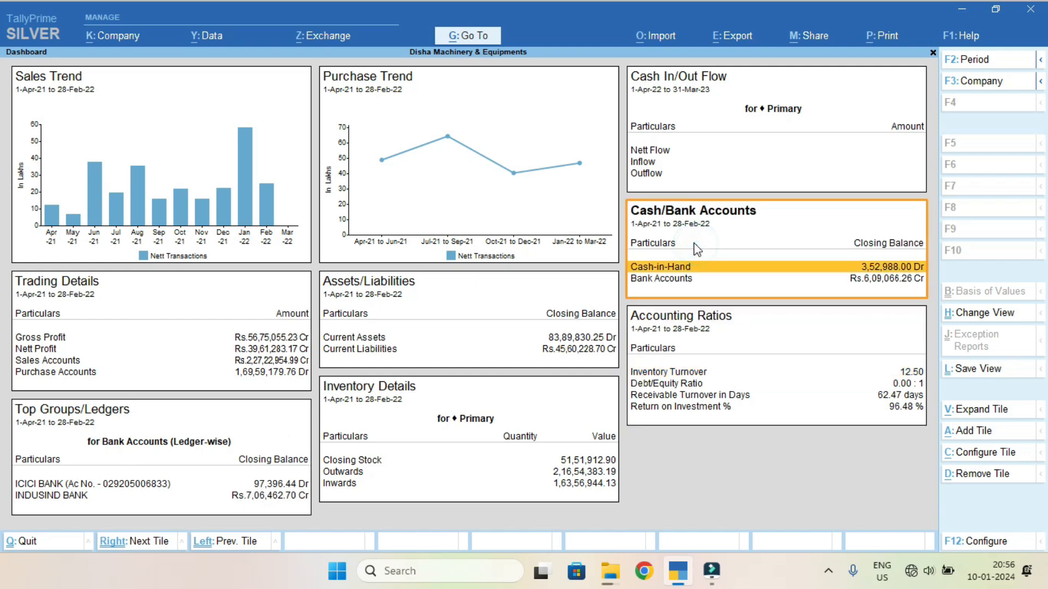
click(673, 280)
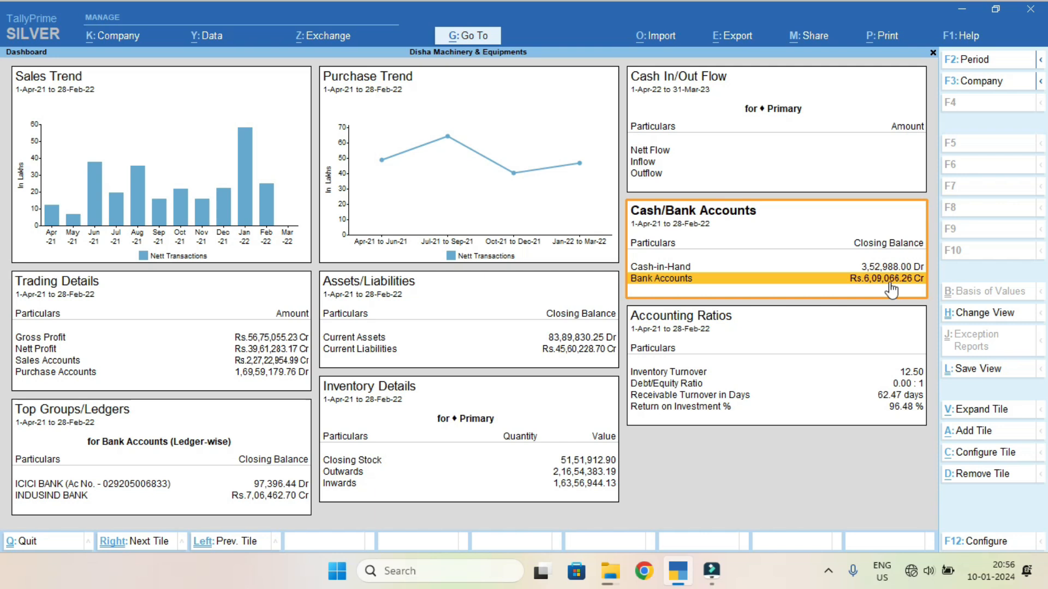
click(711, 267)
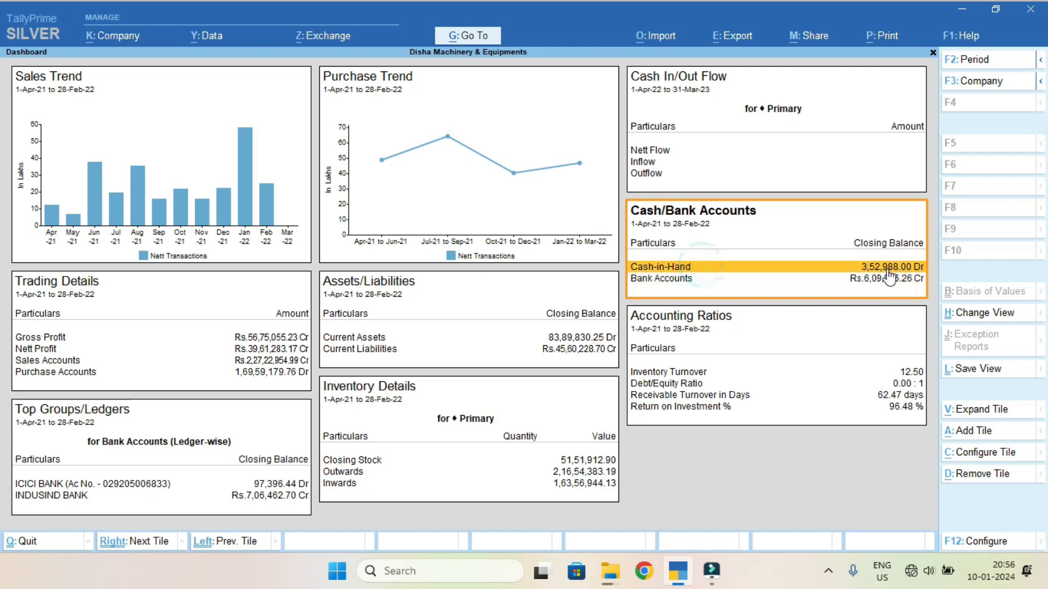